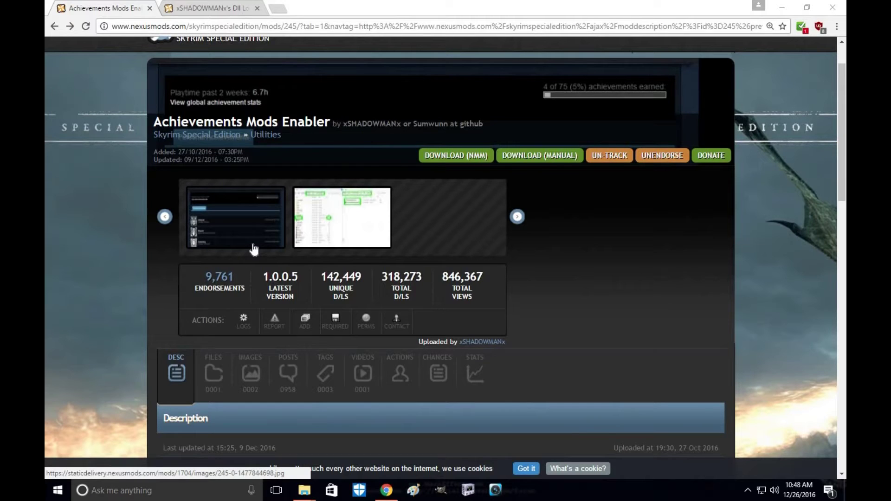
Review the Dll Loader page, then open the Achievements Mods Enabler's Files tab showing its 14kb main file
scroll(285, 229, "down", 6)
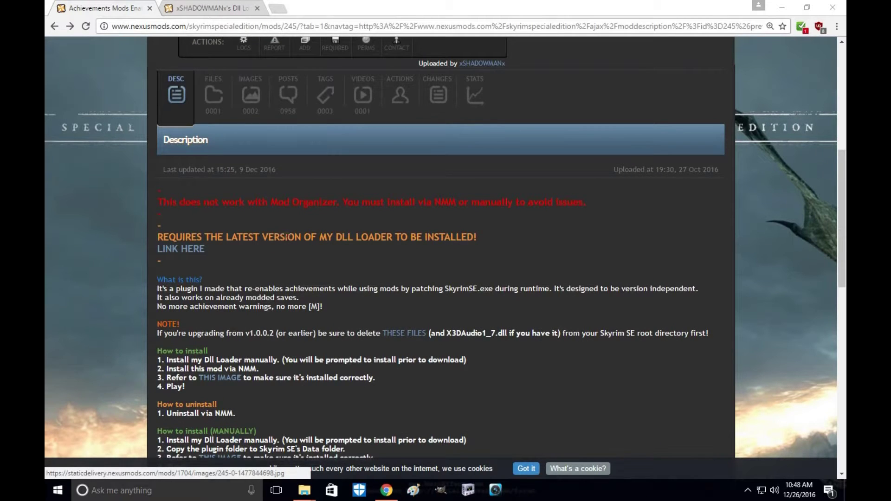
scroll(286, 237, "up", 4)
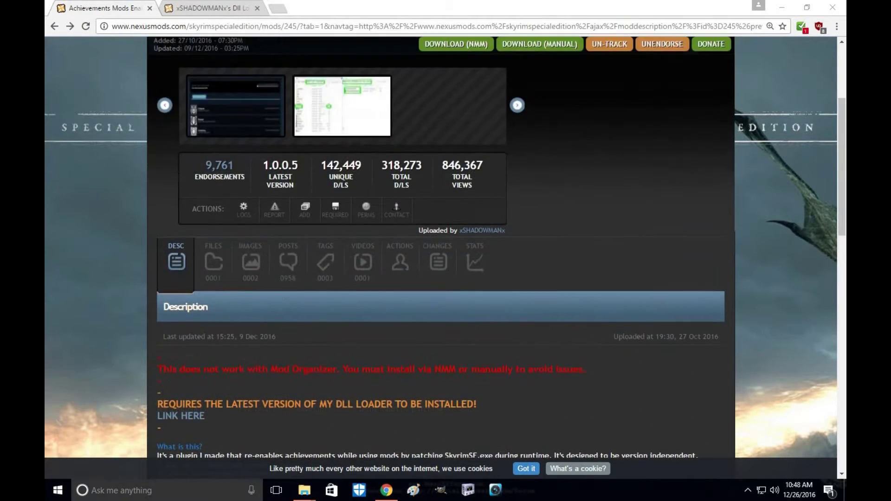
scroll(287, 236, "up", 4)
scroll(286, 237, "down", 2)
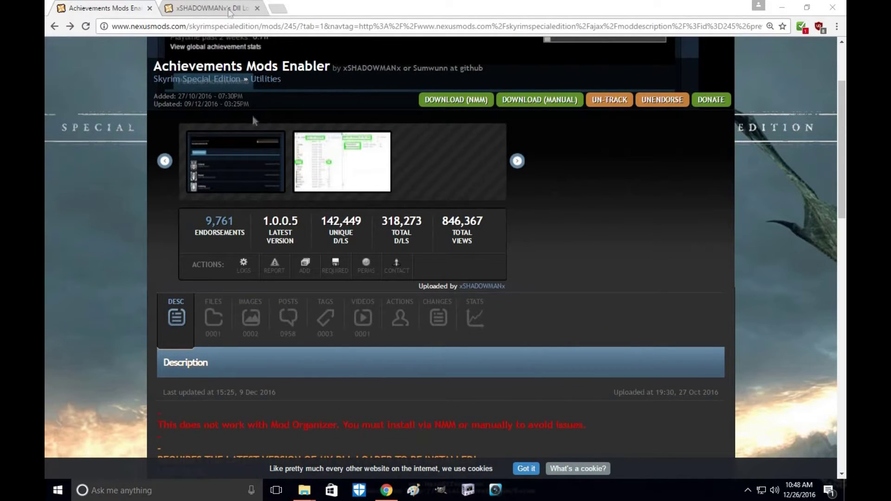
left_click(221, 6)
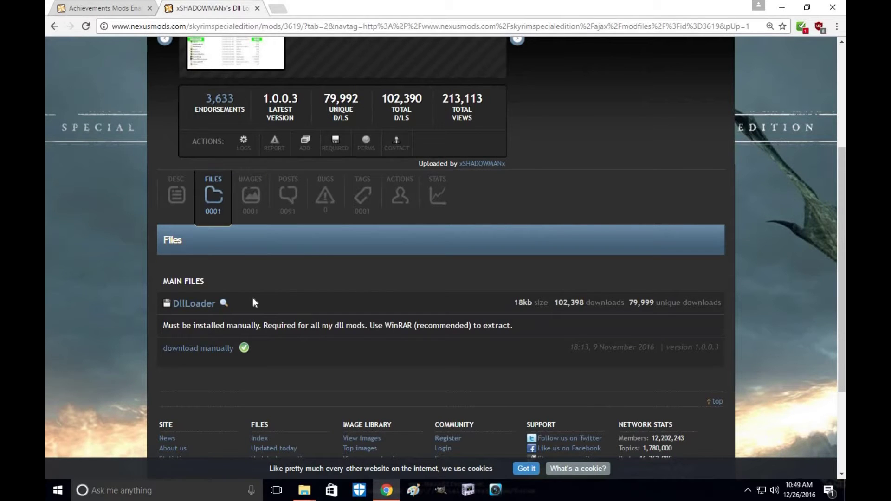
scroll(253, 303, "up", 3)
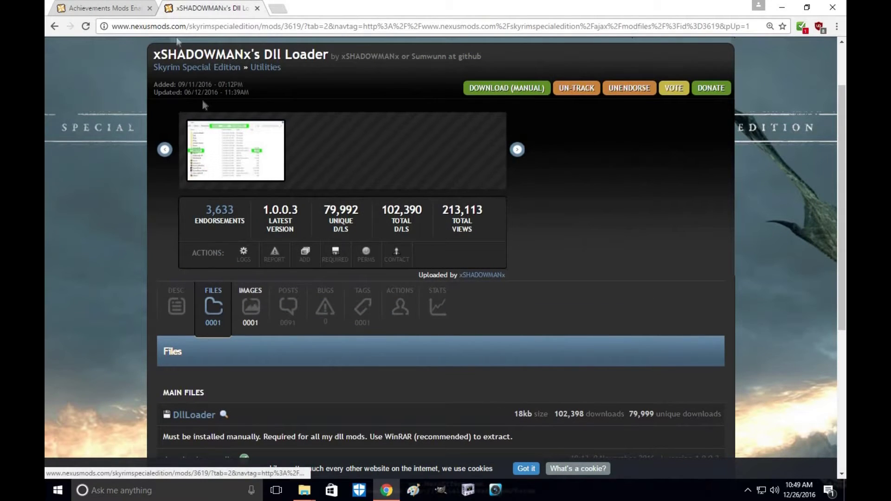
left_click(124, 4)
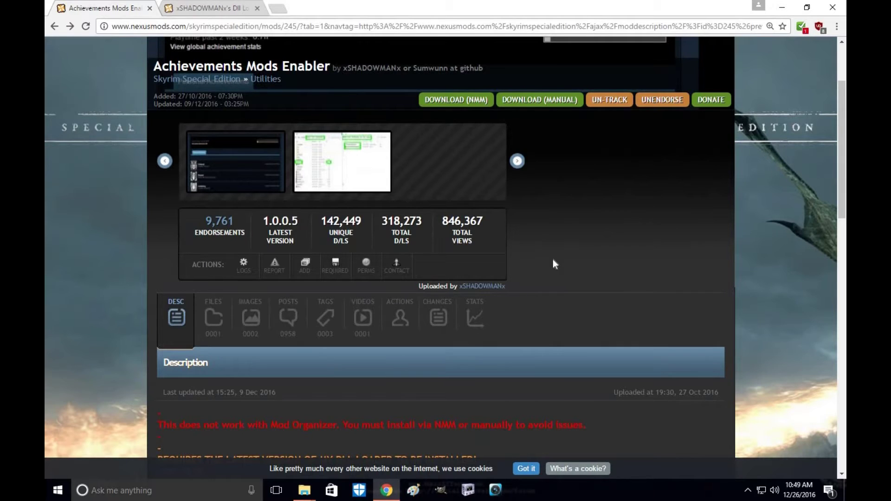
left_click(213, 318)
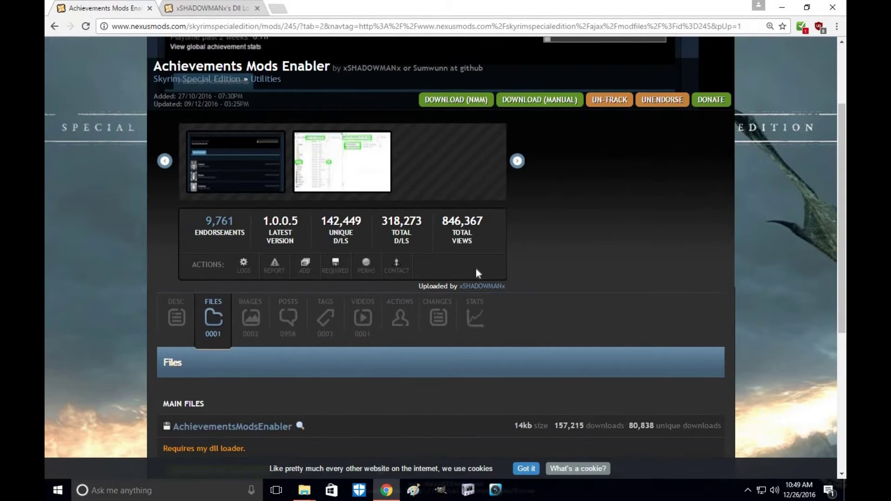
Start the Achievements Mods Enabler manager download and follow the notice link to xSHADOWMANx's Dll Loader page
scroll(313, 375, "down", 1)
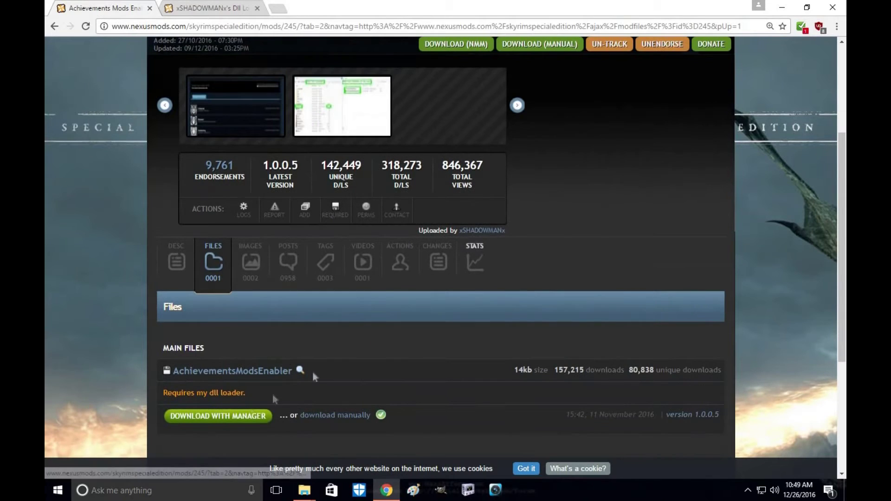
left_click(238, 416)
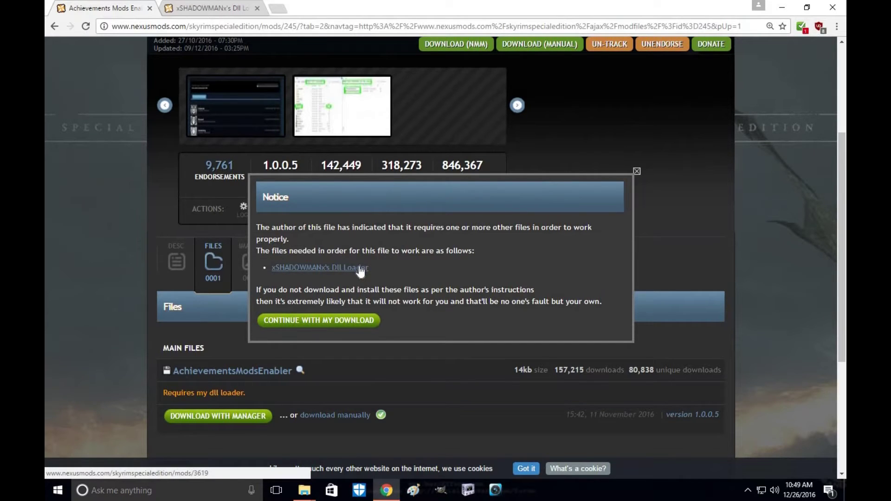
left_click(359, 268)
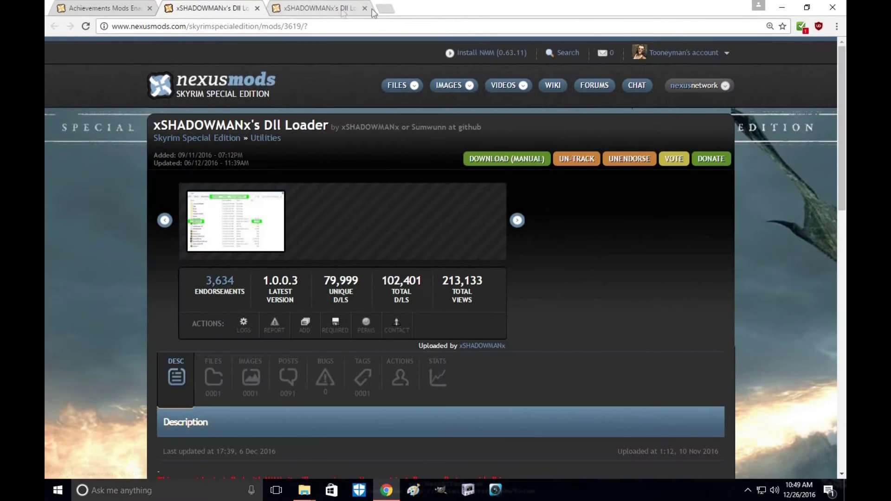
left_click(365, 9)
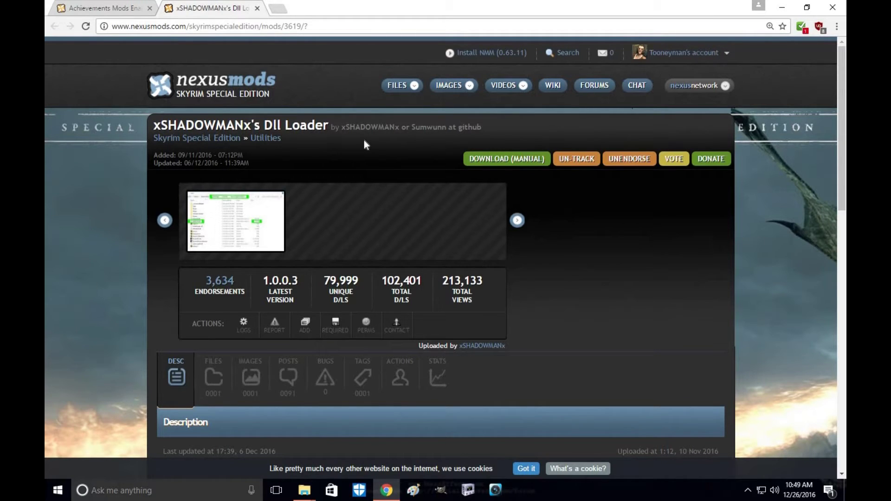
Manually download the DllLoader zip from its Files tab and restore down the browser window
scroll(320, 190, "down", 1)
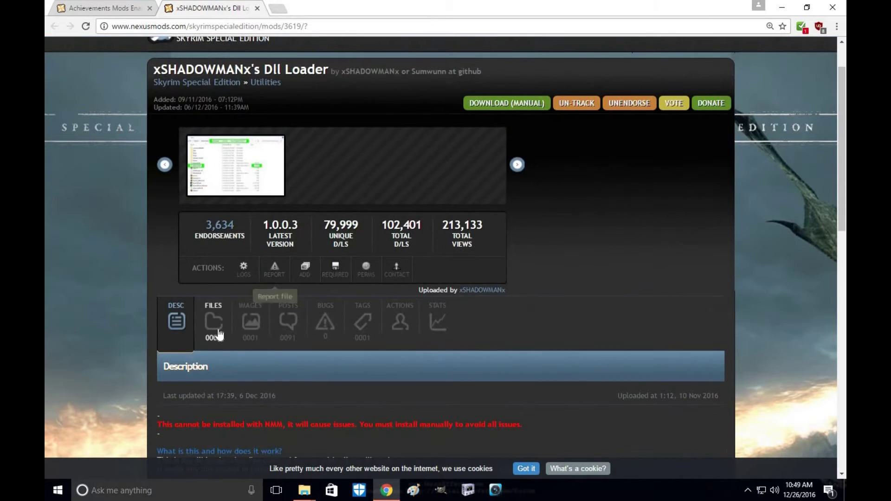
left_click(219, 334)
scroll(232, 364, "down", 2)
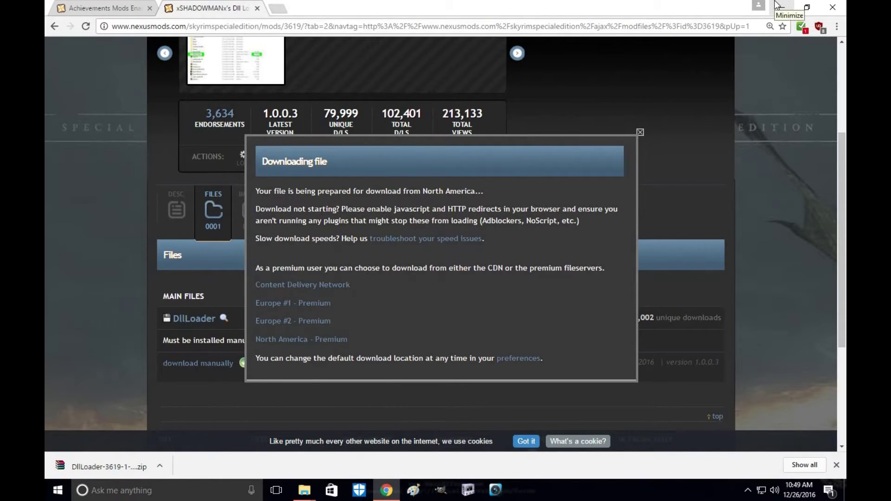
left_click(806, 7)
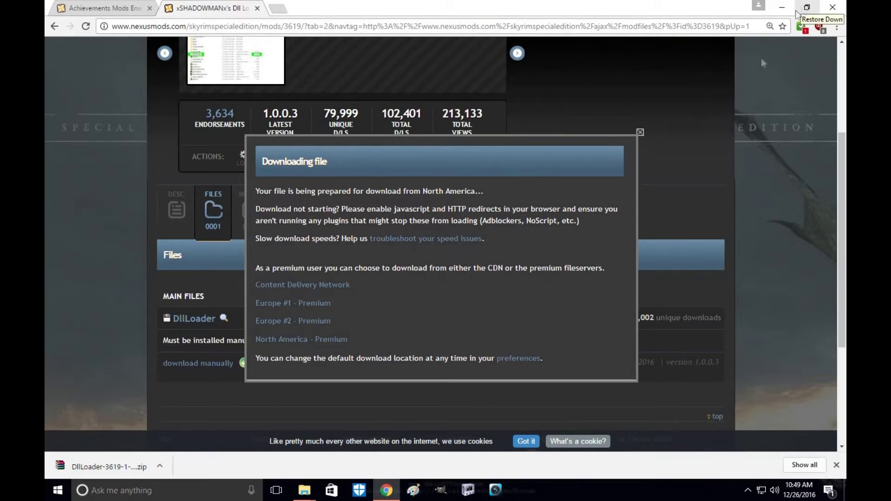
Extract the Achievements Mods Enabler archive on the desktop
left_click_drag(688, 163, 685, 105)
right_click(685, 105)
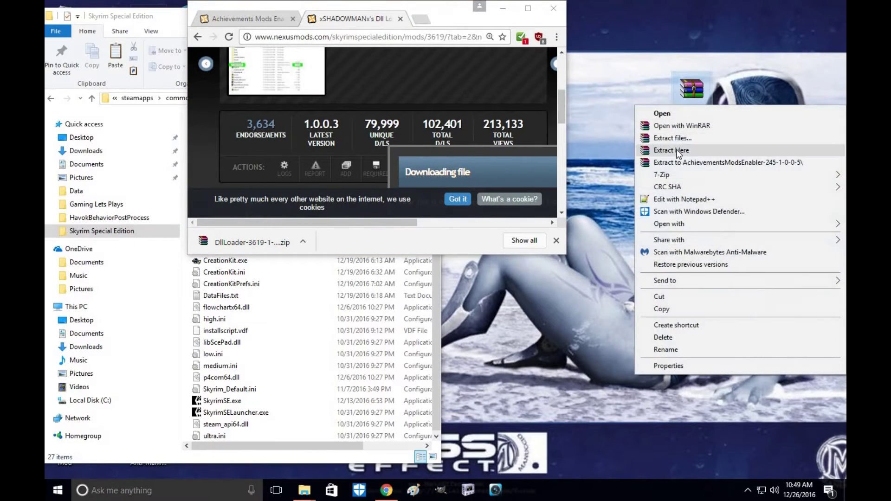
left_click(676, 139)
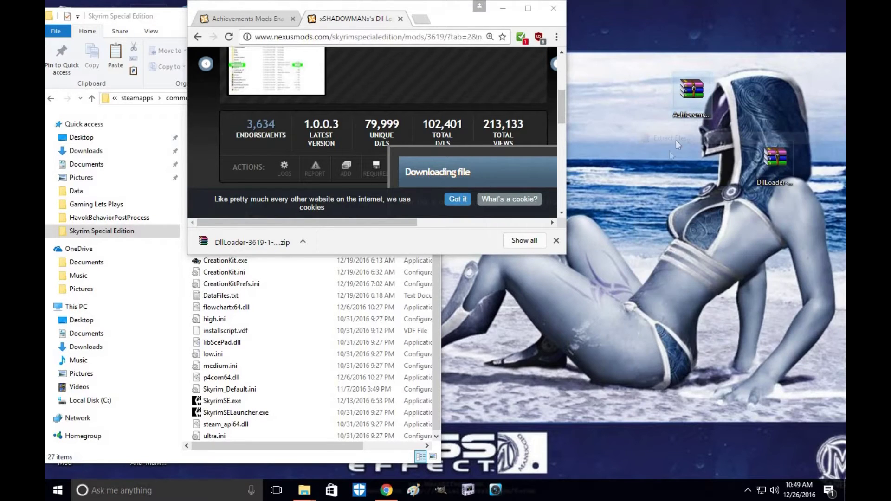
left_click(491, 371)
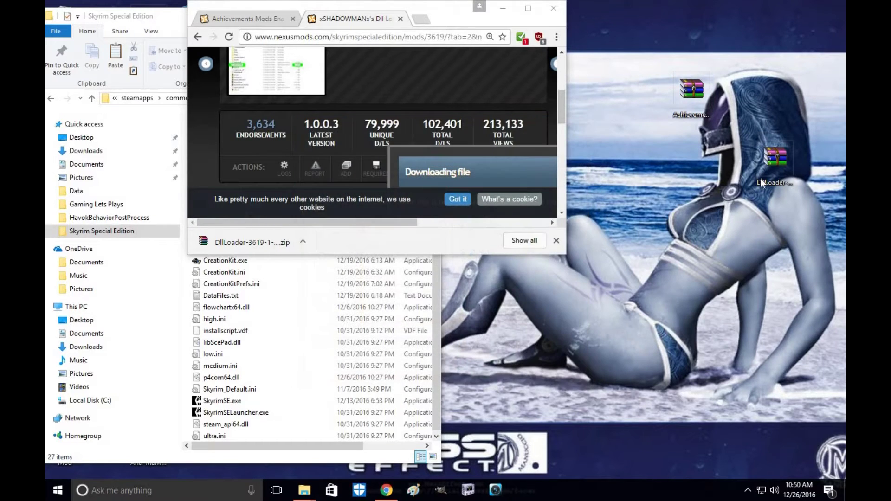
Extract the DllLoader zip and bring the Skyrim Special Edition folder window to the front
right_click(762, 183)
left_click(747, 213)
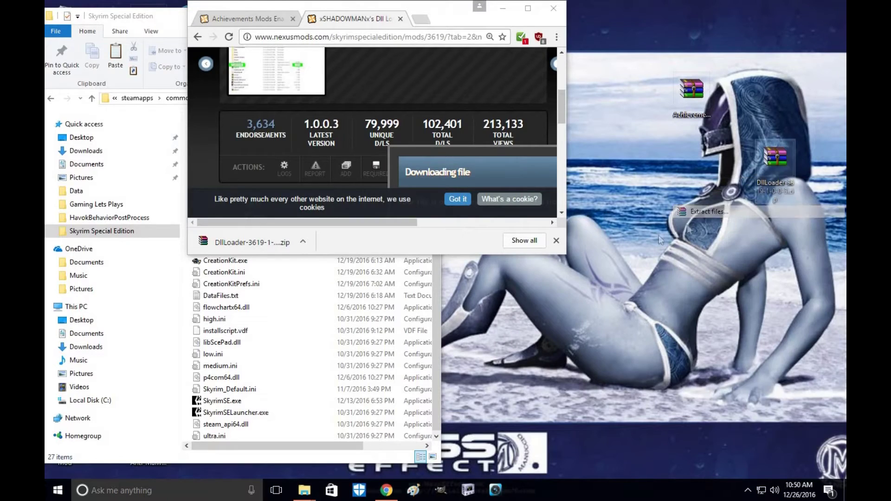
left_click(482, 371)
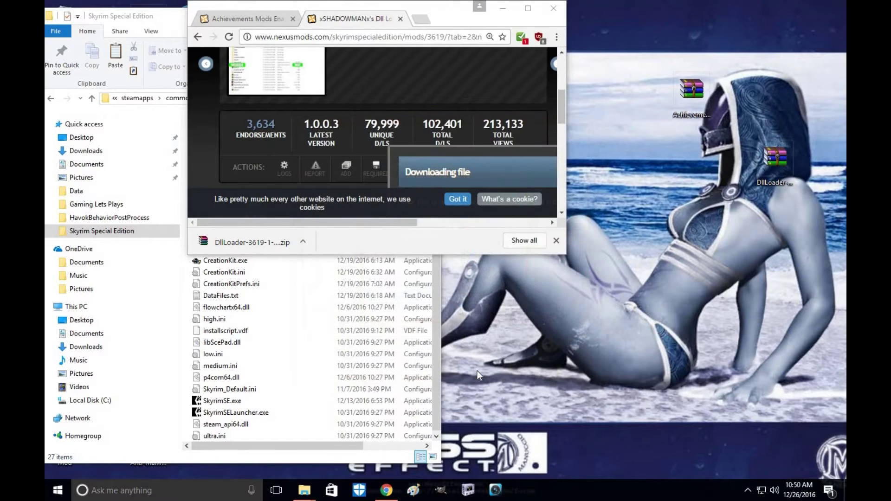
left_click_drag(114, 17, 133, 18)
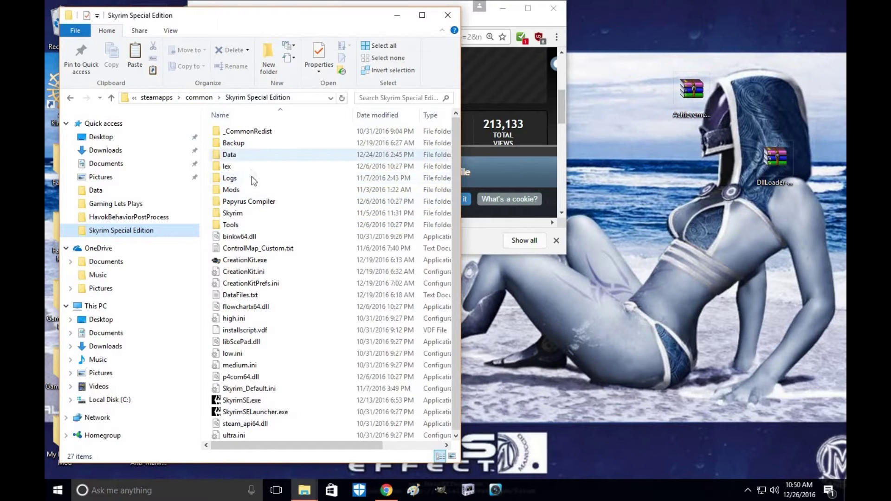
scroll(263, 418, "down", 1)
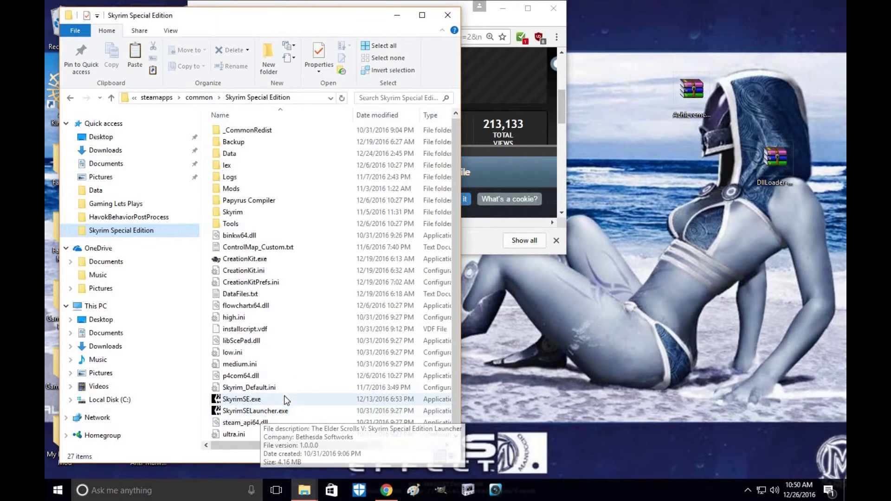
Open AchievementsModsEnabler-245-1-0-0-5 > Plugins > Sumwunn beside the Skyrim Special Edition window
left_click_drag(290, 20, 534, 16)
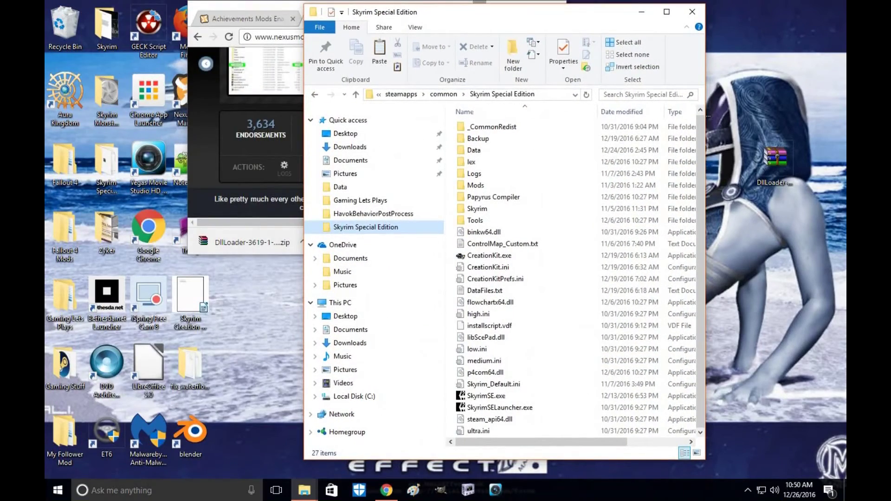
left_click_drag(278, 7, 427, 7)
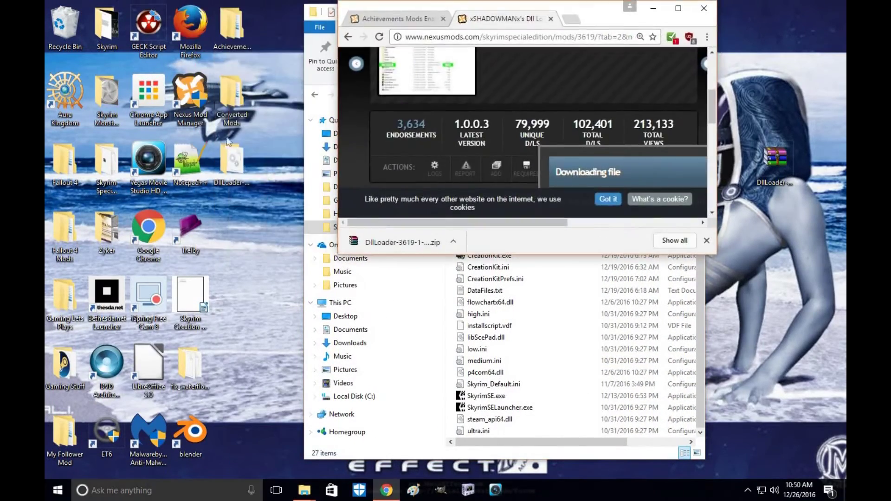
left_click(245, 46)
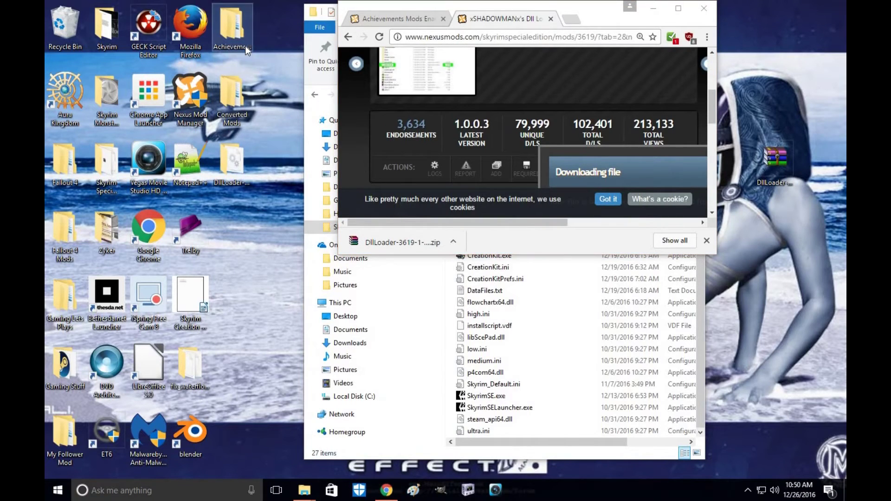
double_click(245, 45)
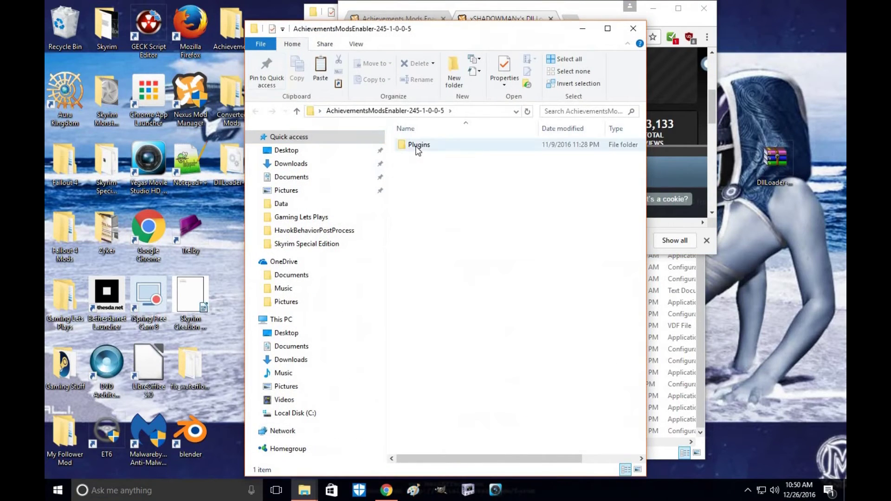
double_click(419, 145)
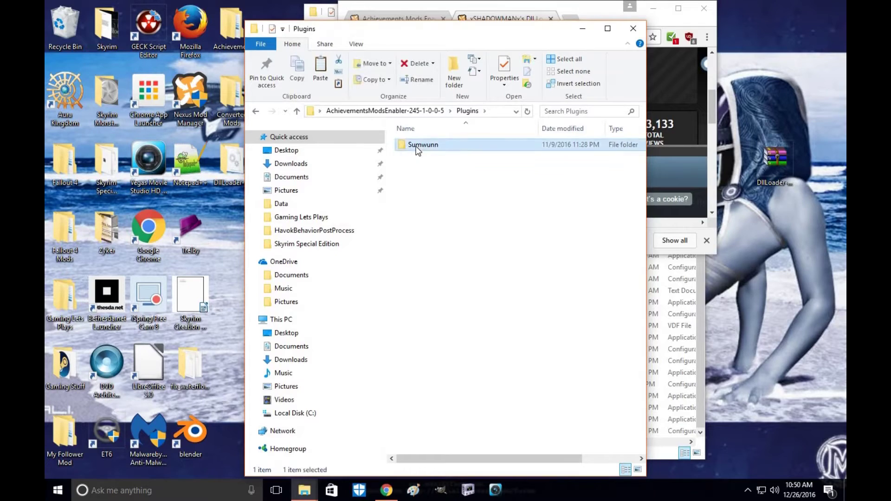
double_click(418, 145)
left_click_drag(372, 29, 218, 13)
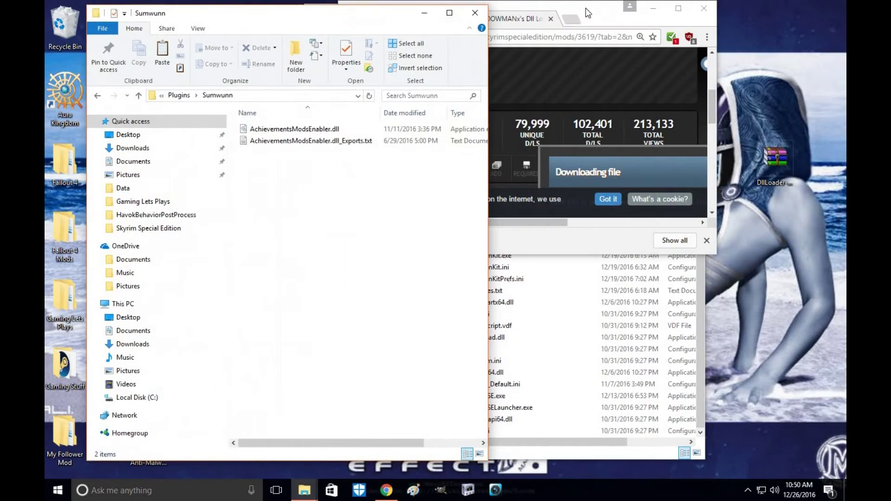
left_click_drag(589, 13, 670, 13)
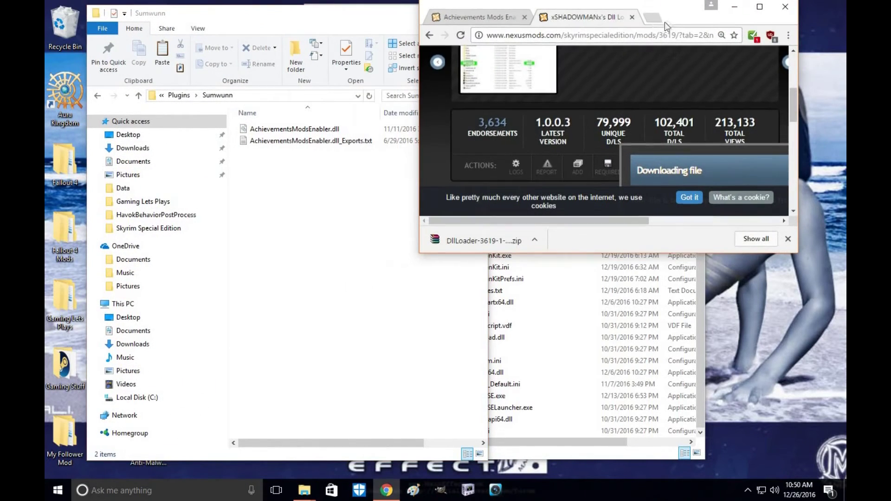
left_click(603, 302)
Copy both AchievementsModsEnabler files from Sumwunn and paste them into Skyrim Special Edition
left_click_drag(266, 155, 269, 133)
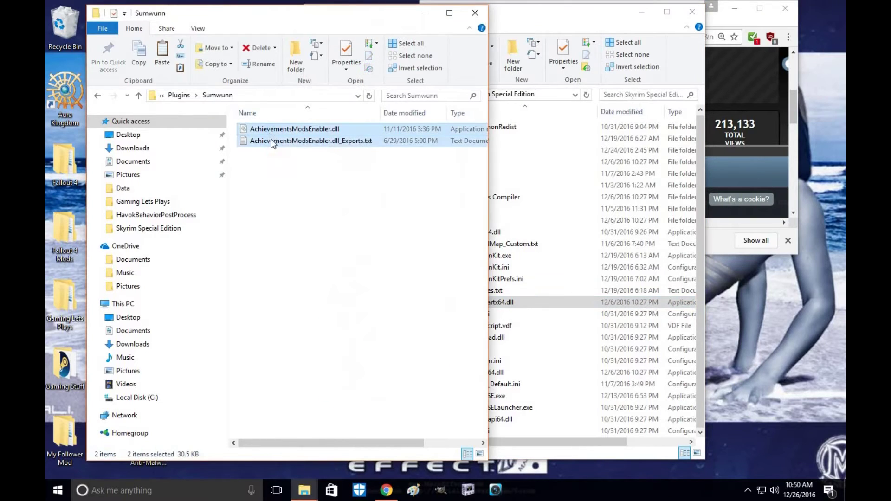
right_click(269, 132)
left_click(313, 301)
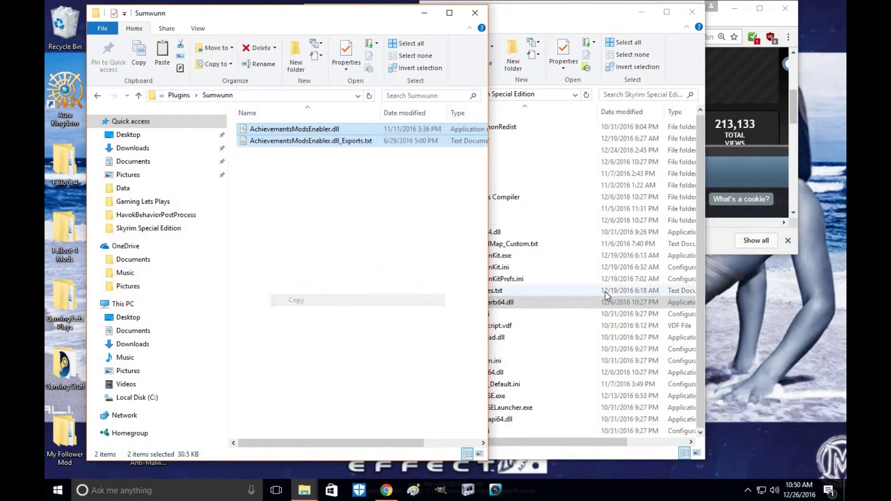
left_click(608, 292)
key("ctrl+v")
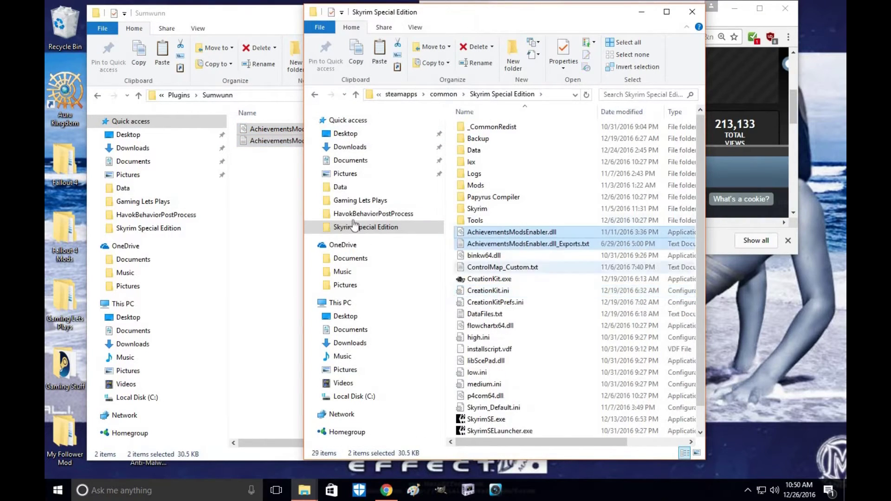
Shrink the Sumwunn window and move it aside to uncover the desktop icons
left_click(287, 10)
left_click_drag(304, 18, 511, 0)
left_click(807, 6)
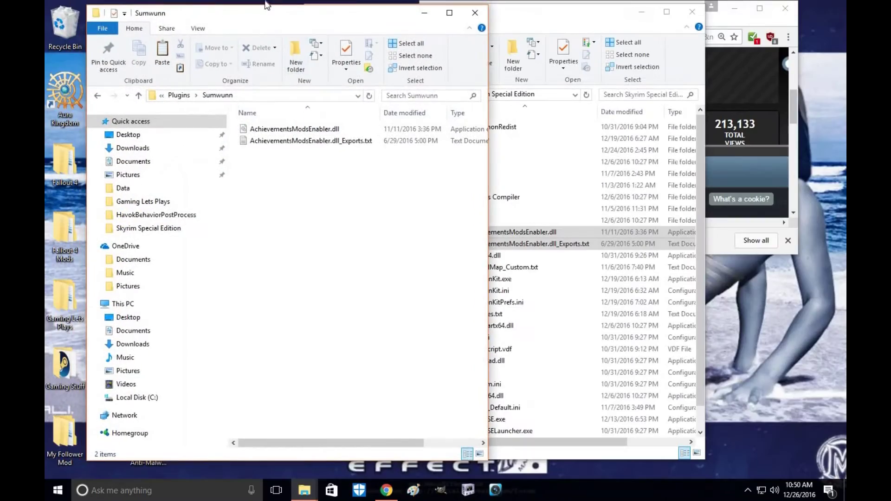
left_click_drag(393, 11, 557, 0)
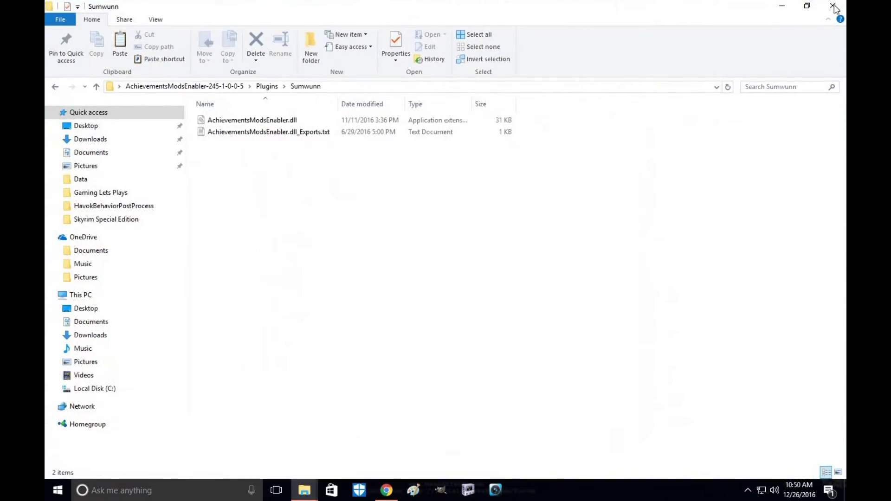
left_click(807, 7)
left_click_drag(336, 16, 510, 11)
Paste DINPUT8.dll from the desktop DllLoader folder into Skyrim Special Edition, then maximize that window
double_click(239, 168)
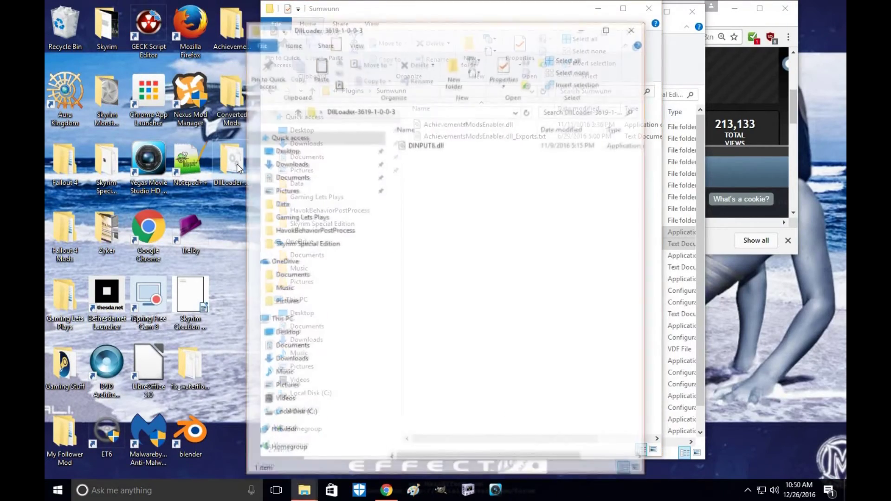
right_click(422, 145)
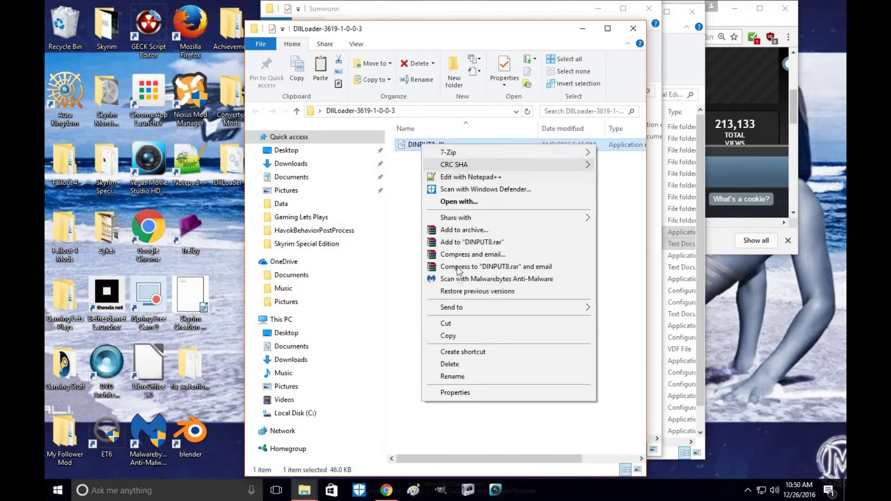
left_click(446, 336)
left_click(589, 351)
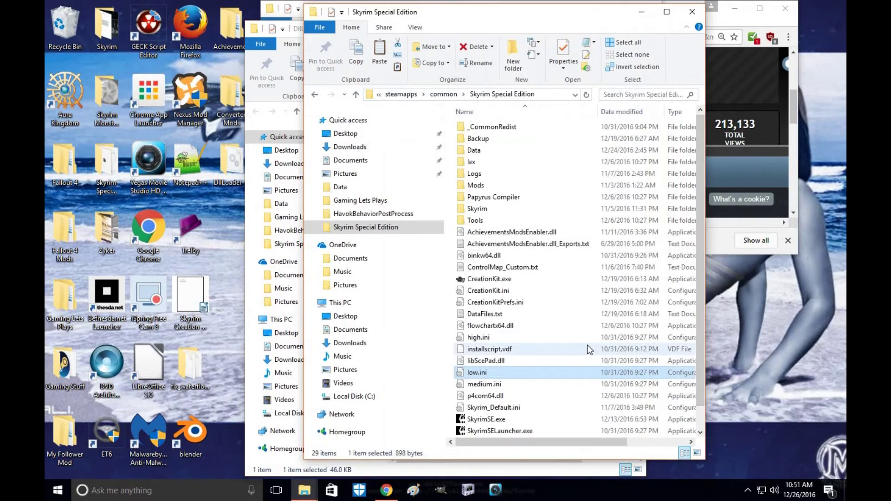
key("ctrl+v")
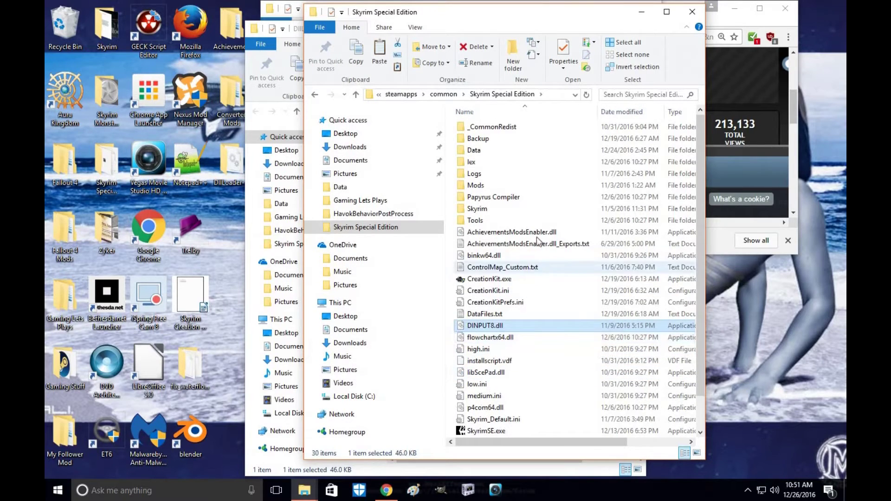
left_click(667, 12)
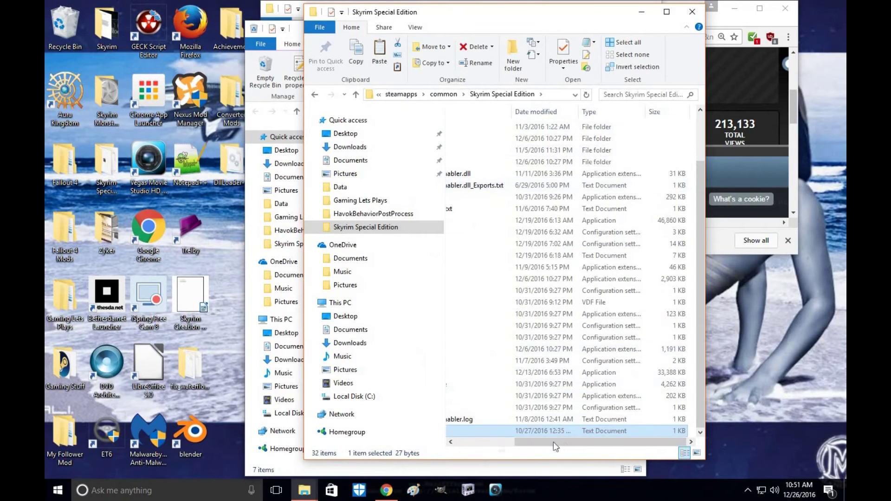
left_click_drag(553, 442, 494, 442)
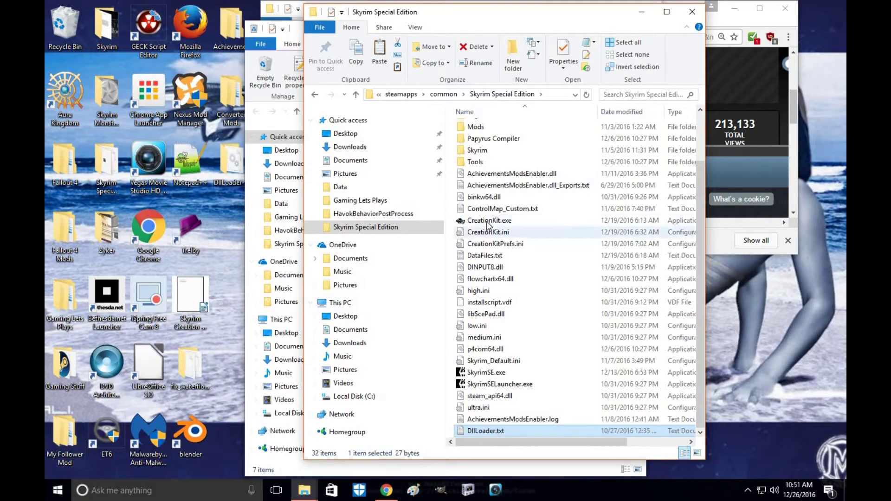
left_click(668, 10)
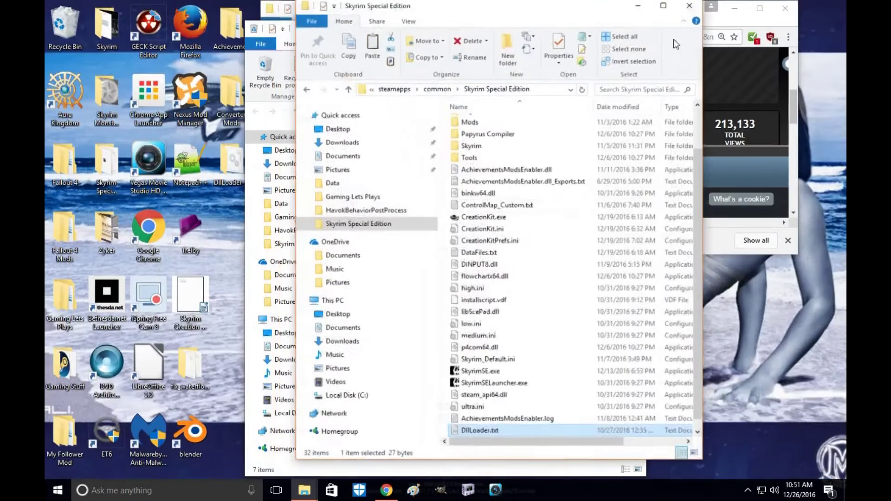
left_click(807, 6)
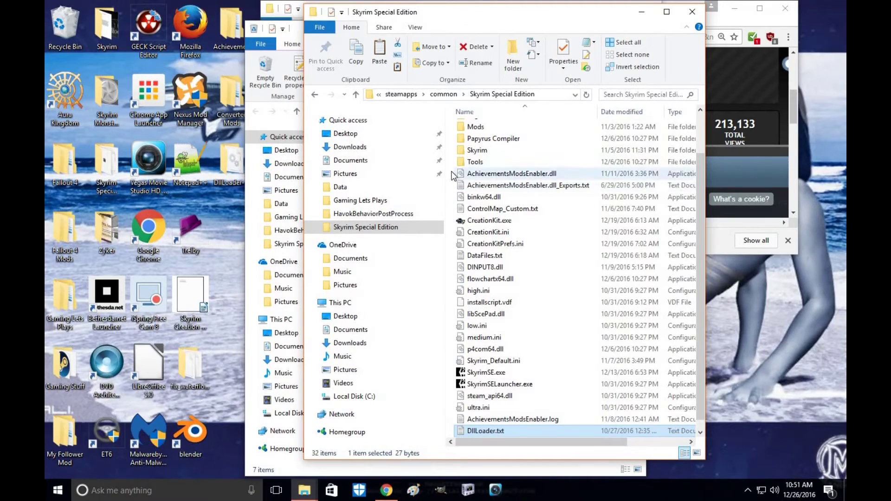
Delete the two AchievementsModsEnabler files from the Skyrim Special Edition folder
left_click_drag(454, 176, 474, 187)
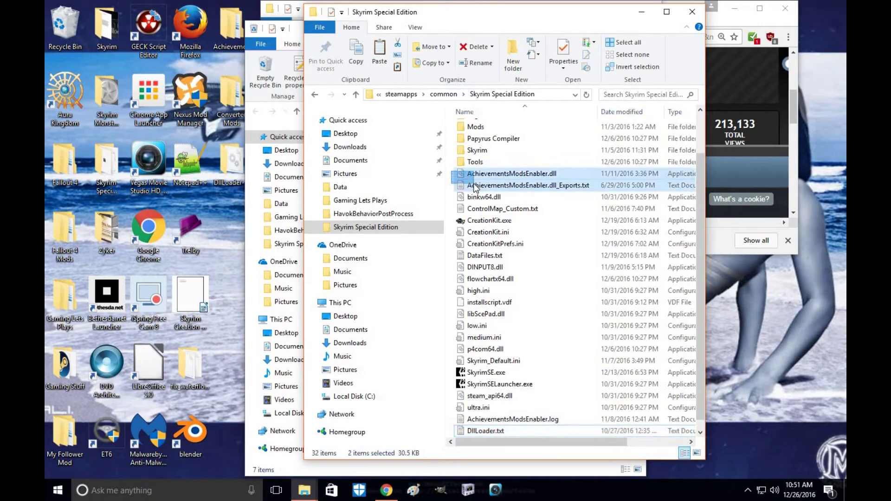
left_click_drag(474, 183, 475, 182)
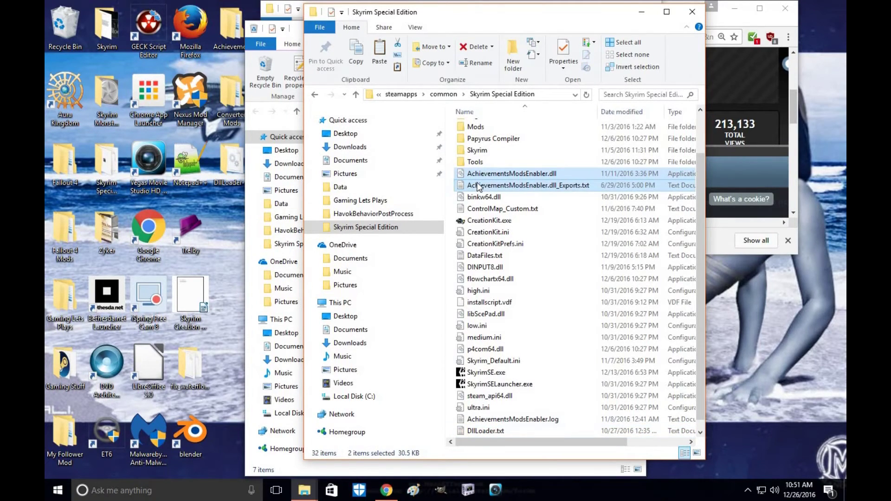
right_click(476, 183)
left_click(509, 379)
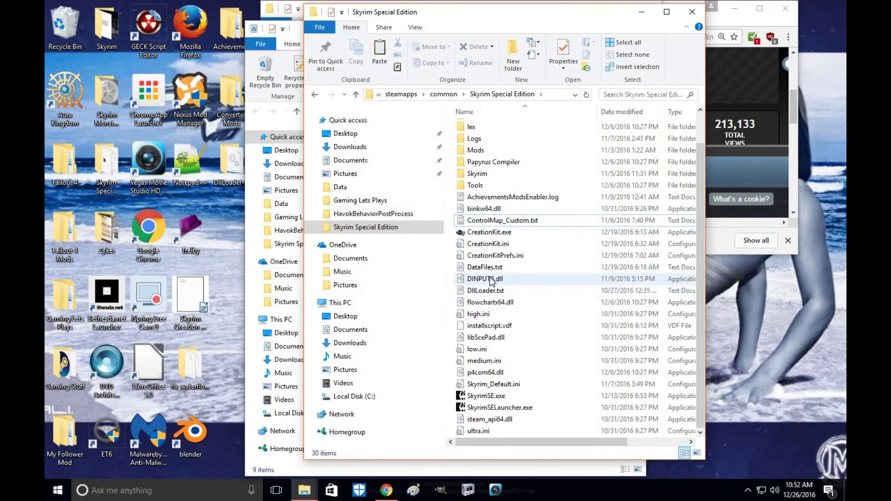
Delete DINPUT8.dll, DllLoader.txt and AchievementsModsEnabler.log, leaving 27 items
right_click(492, 281)
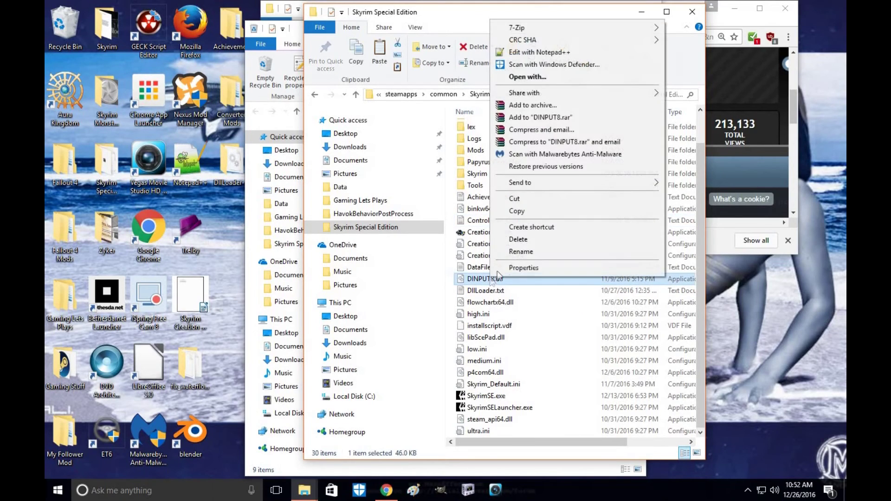
left_click(519, 238)
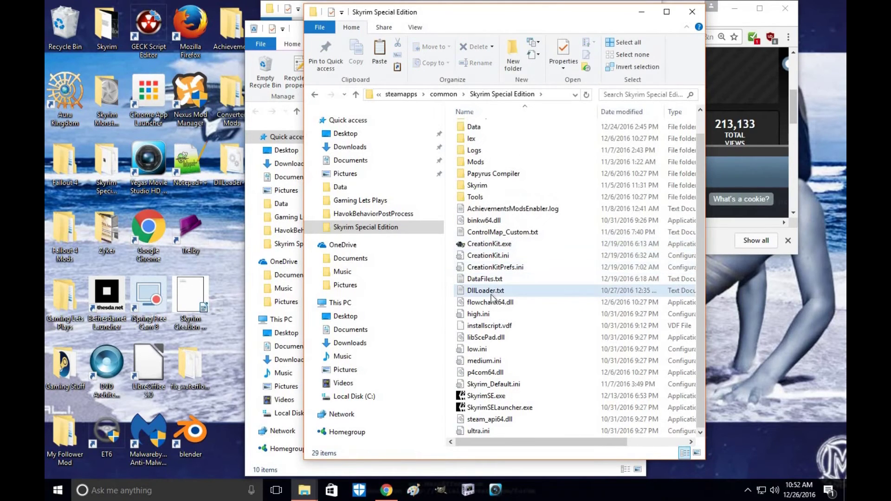
mouse_move(492, 296)
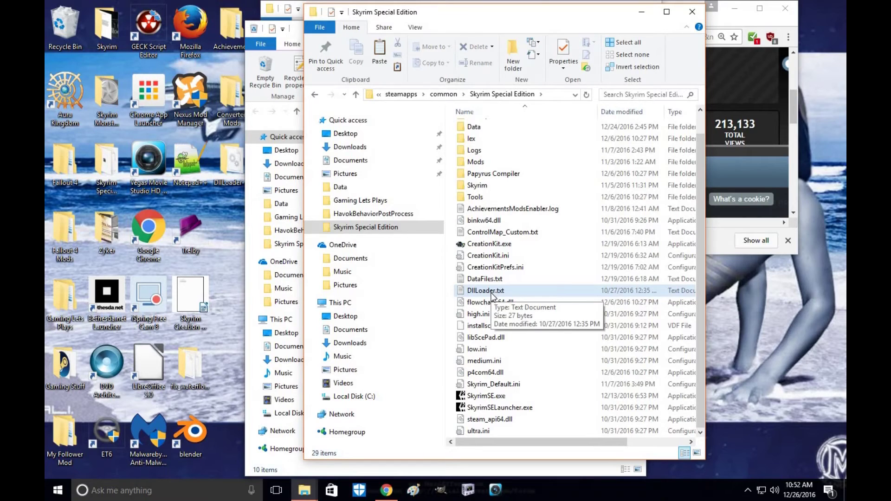
right_click(492, 296)
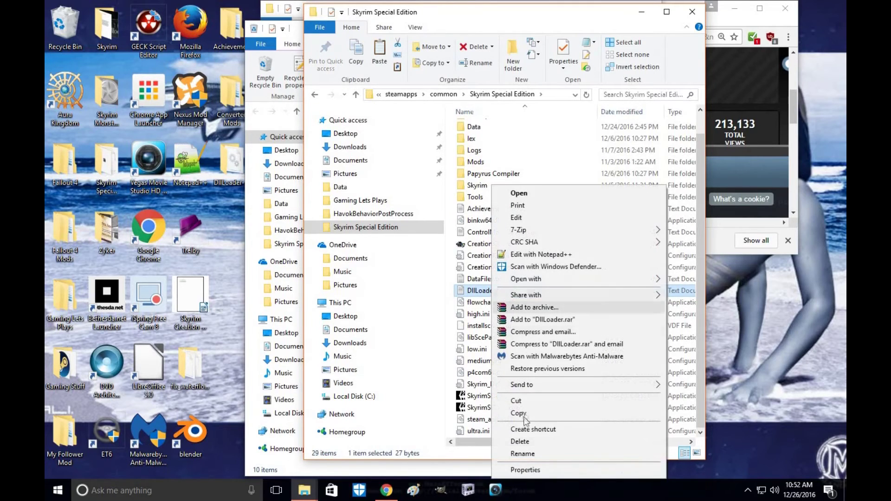
left_click(522, 441)
right_click(492, 223)
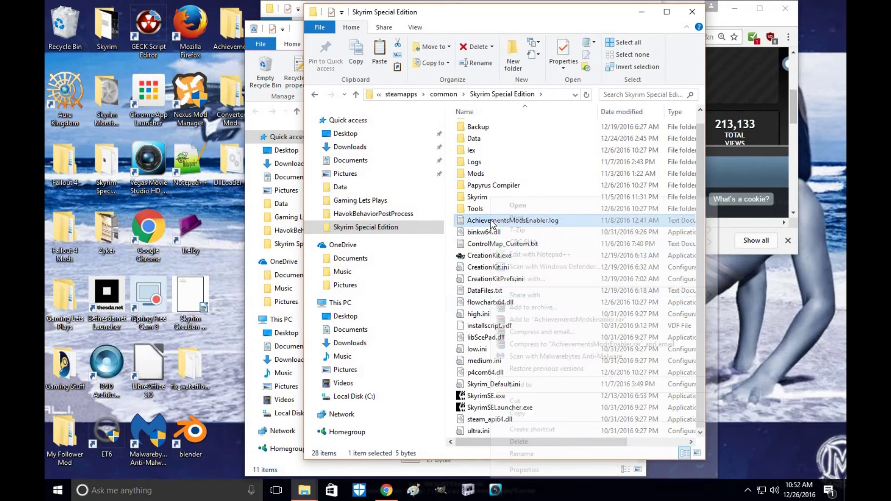
left_click(542, 440)
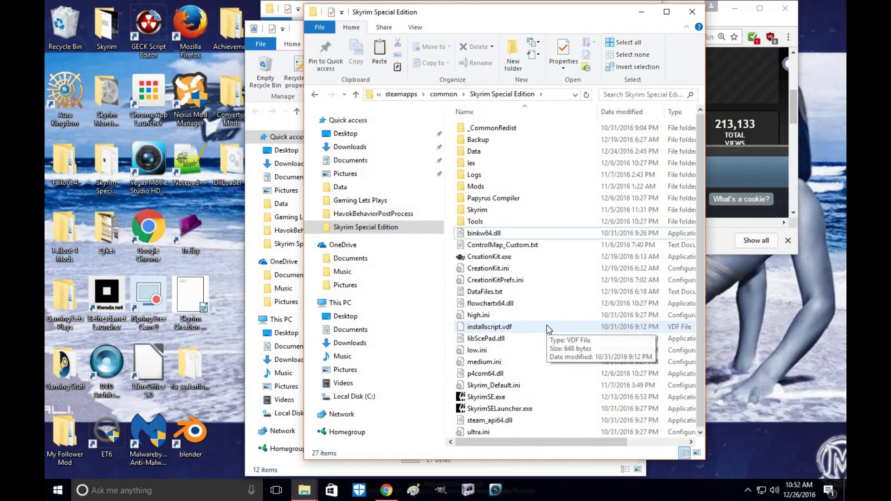
left_click(667, 12)
Bring Chrome back on the Achievements Mods Enabler tab, maximized, with the required-files notice dismissed
left_click(817, 6)
left_click(738, 93)
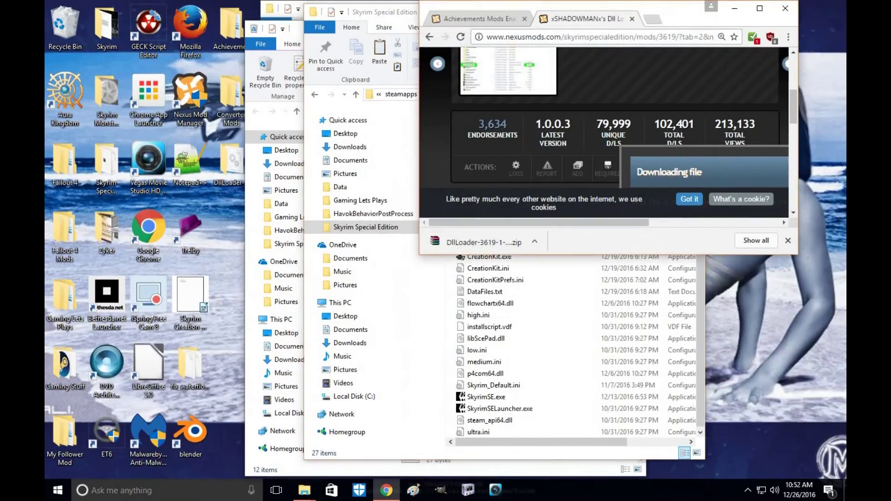
left_click(489, 19)
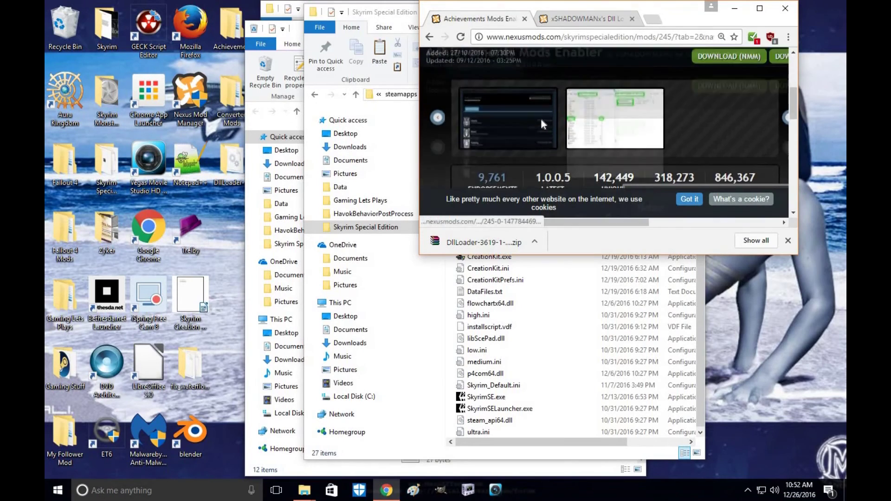
scroll(540, 116, "up", 2)
left_click(761, 9)
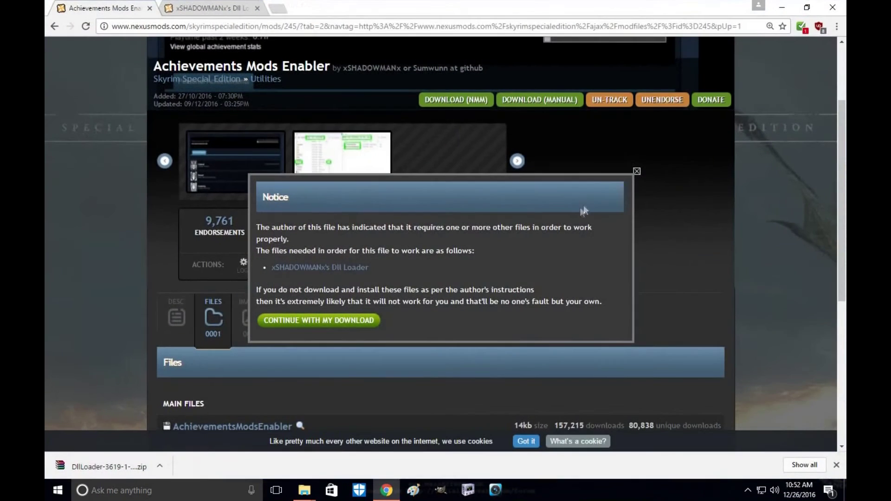
left_click(635, 171)
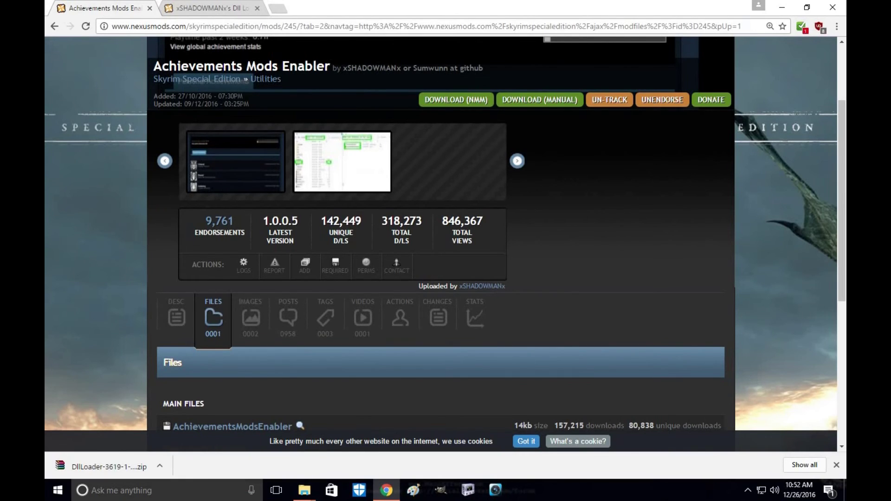
Check the Dll Loader page, dismiss its downloading dialog, and return to the Achievements Mods Enabler Files tab
left_click(202, 8)
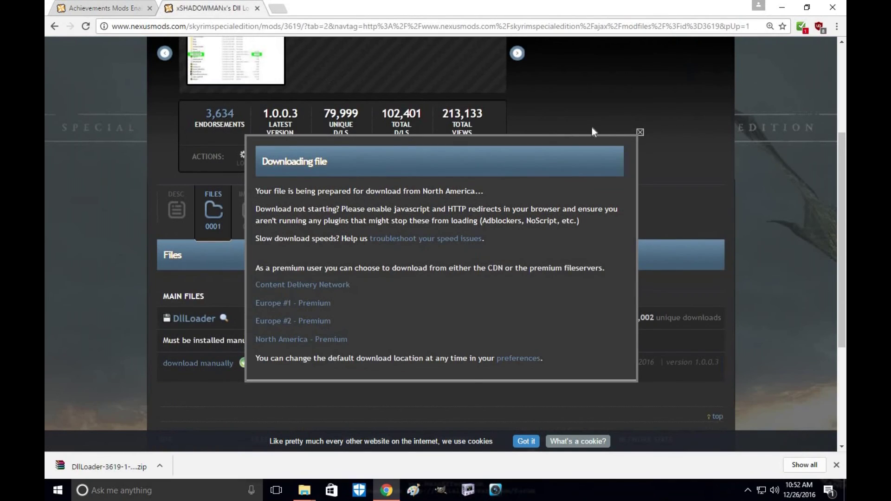
left_click(640, 133)
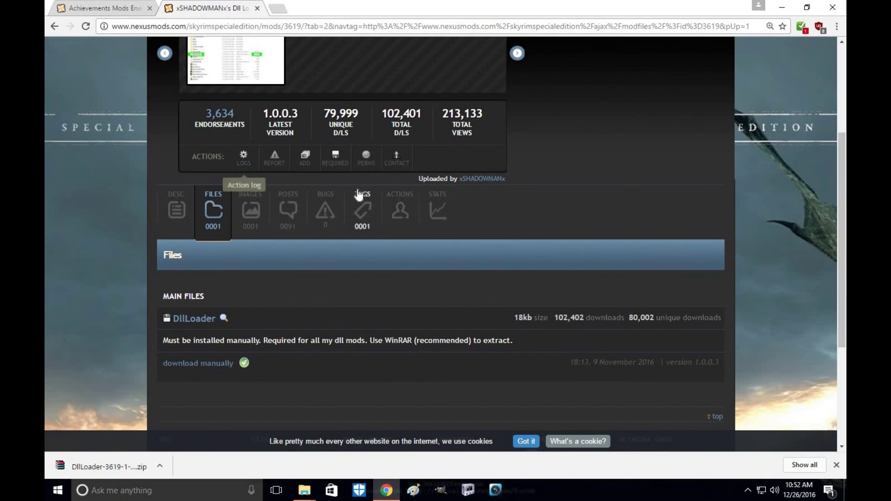
scroll(357, 190, "up", 1)
scroll(357, 191, "up", 1)
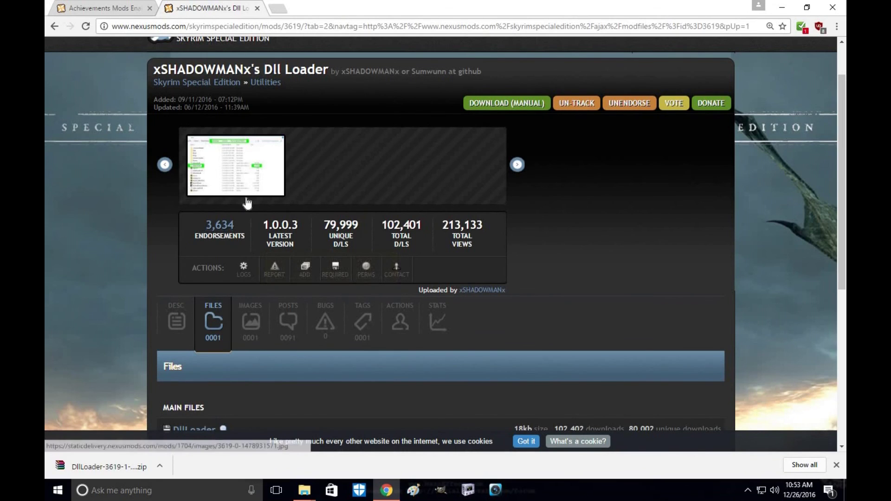
left_click(131, 9)
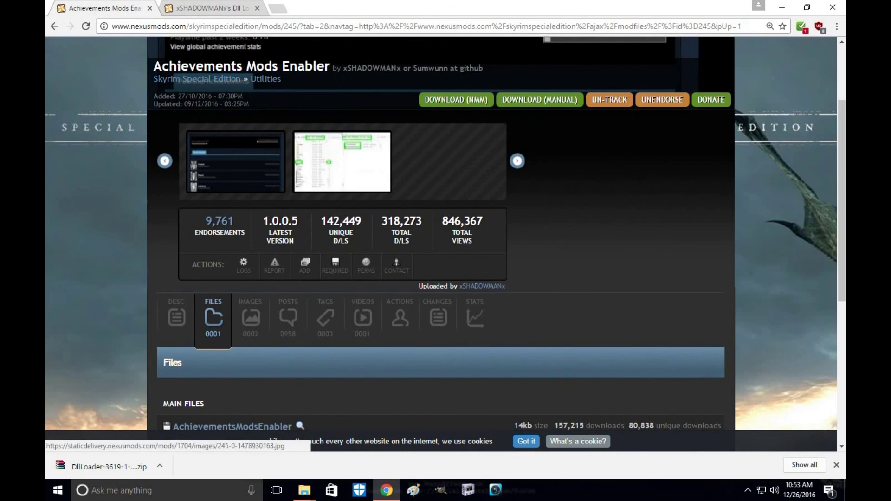